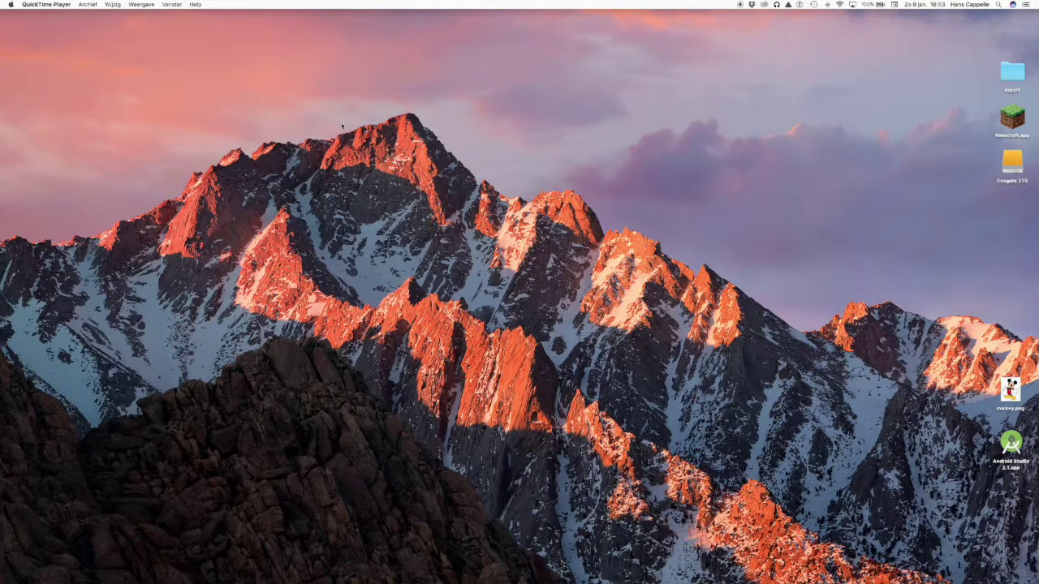
# - Show the macOS version and hardware overview of this Mac
pyautogui.click(11, 5)
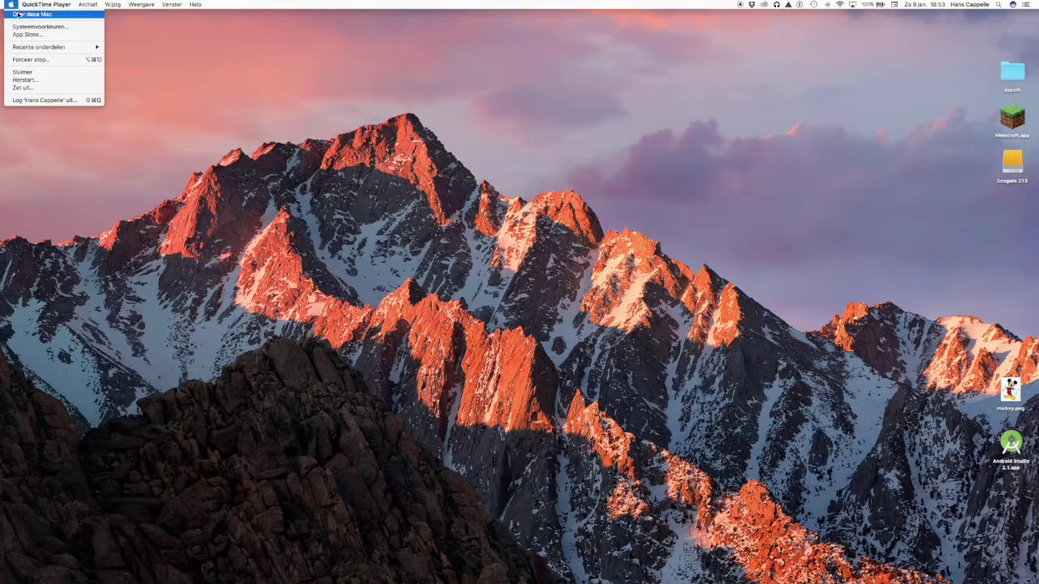
pyautogui.click(21, 14)
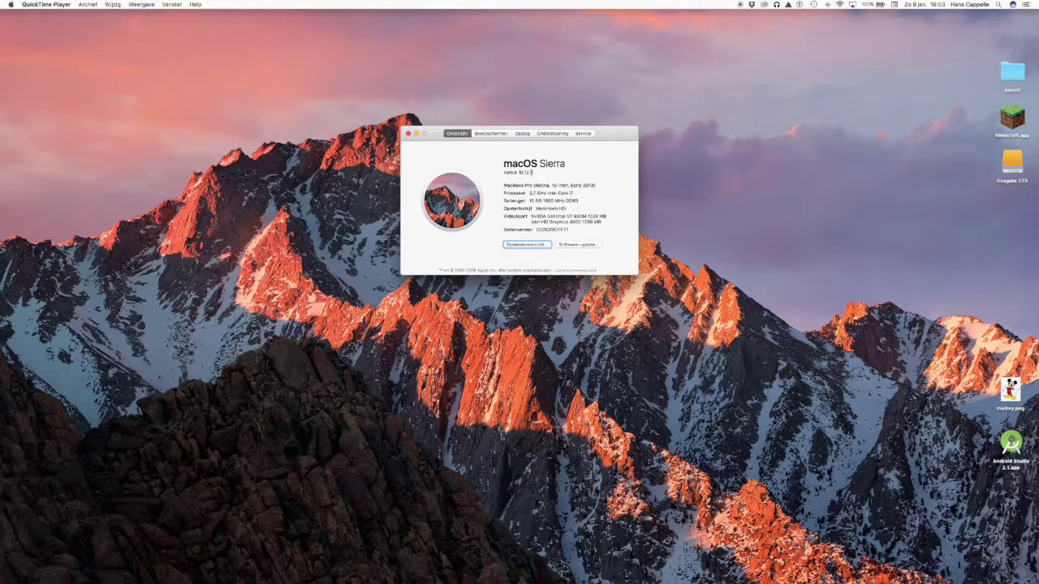
# - Search the system for Schijfhulpprogramma (Disk Utility) and launch it
pyautogui.press('super+space')
pyautogui.write('schijf')
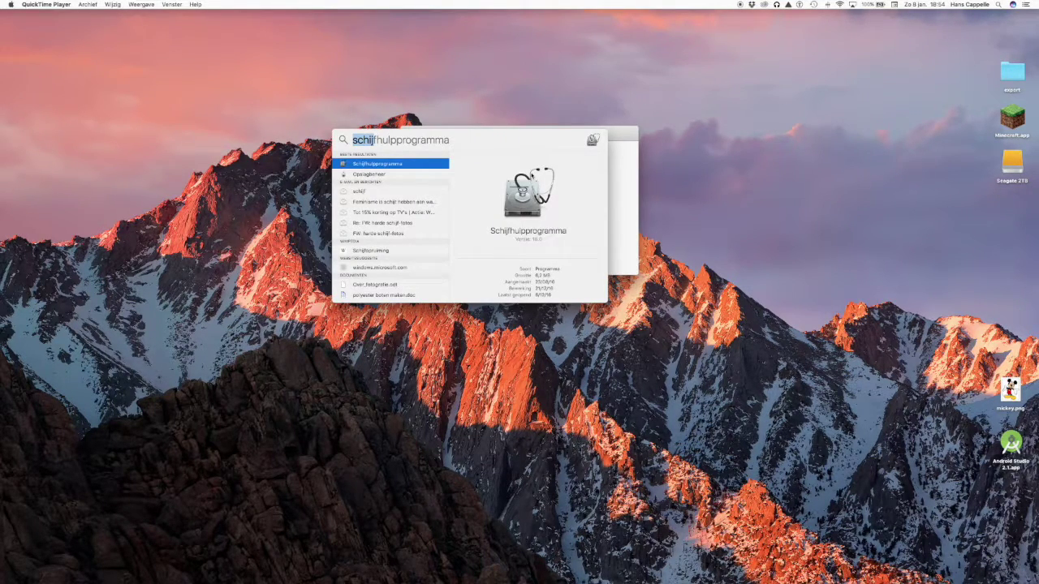
pyautogui.write('hu')
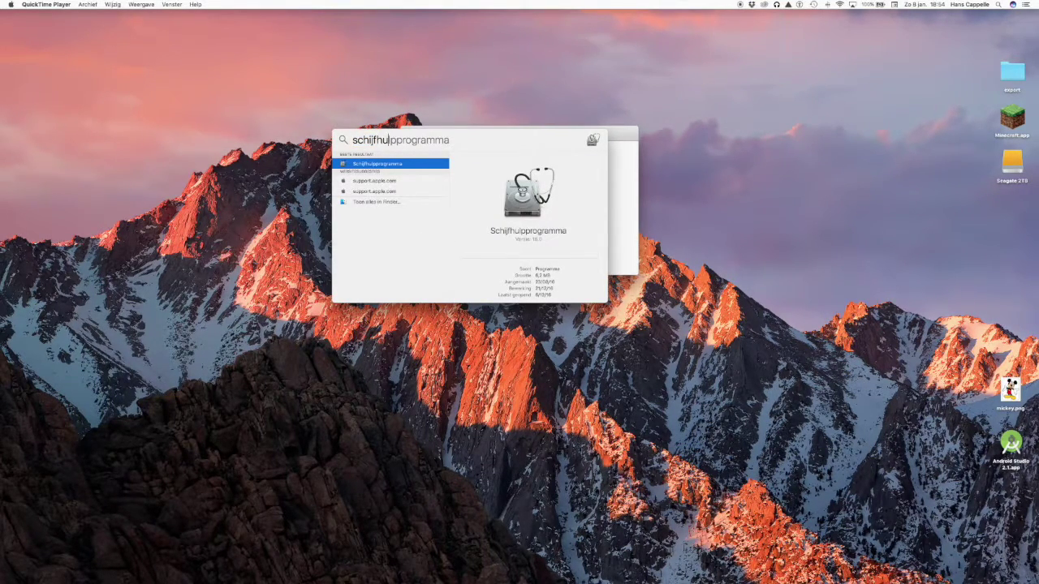
pyautogui.press('Return')
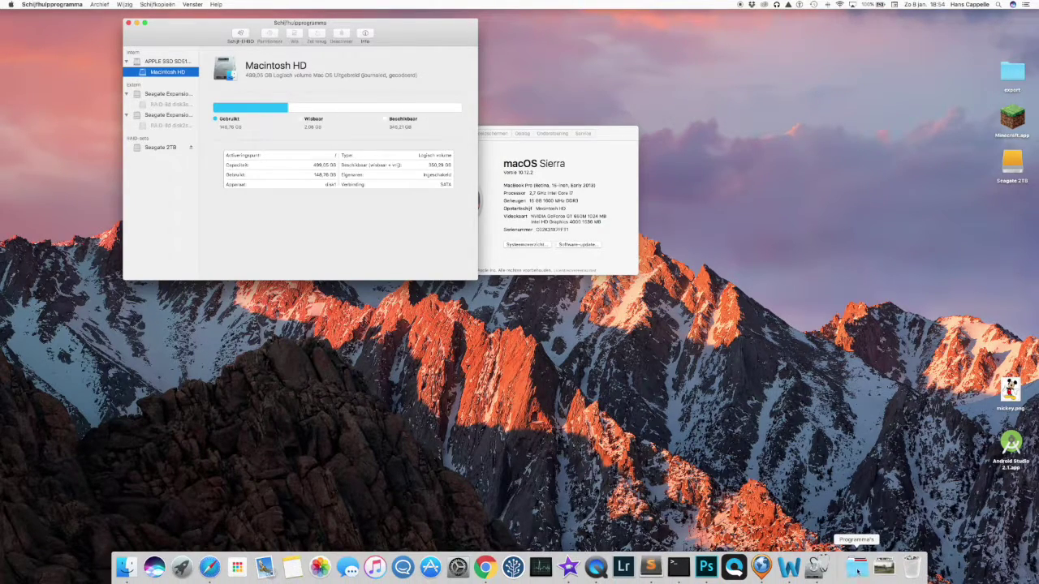
# - Look up where Schijfhulpprogramma is stored in the Hulpprogramma's folder within Programma's, and close the folder view
pyautogui.click(858, 570)
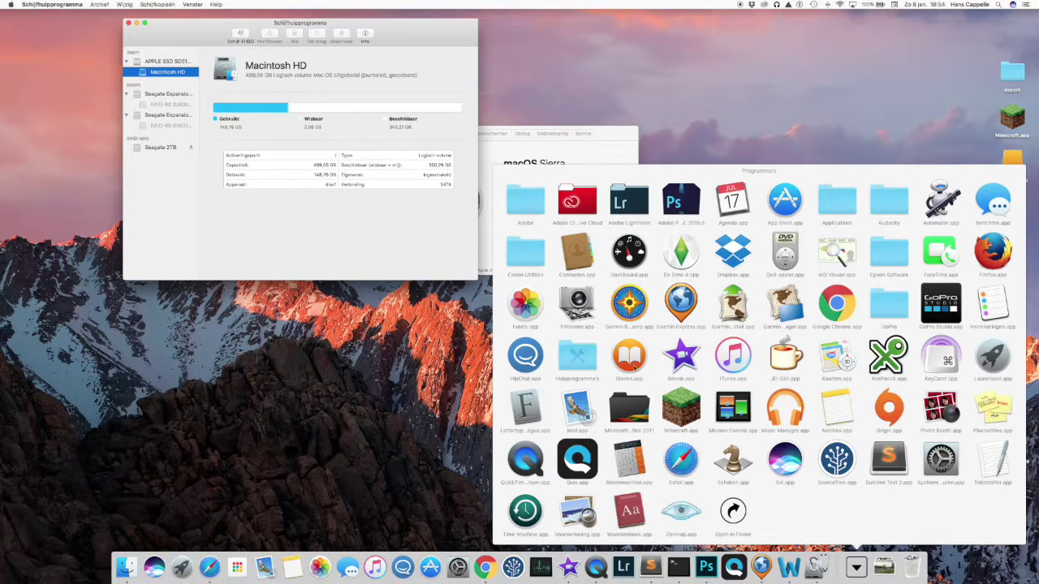
pyautogui.click(579, 365)
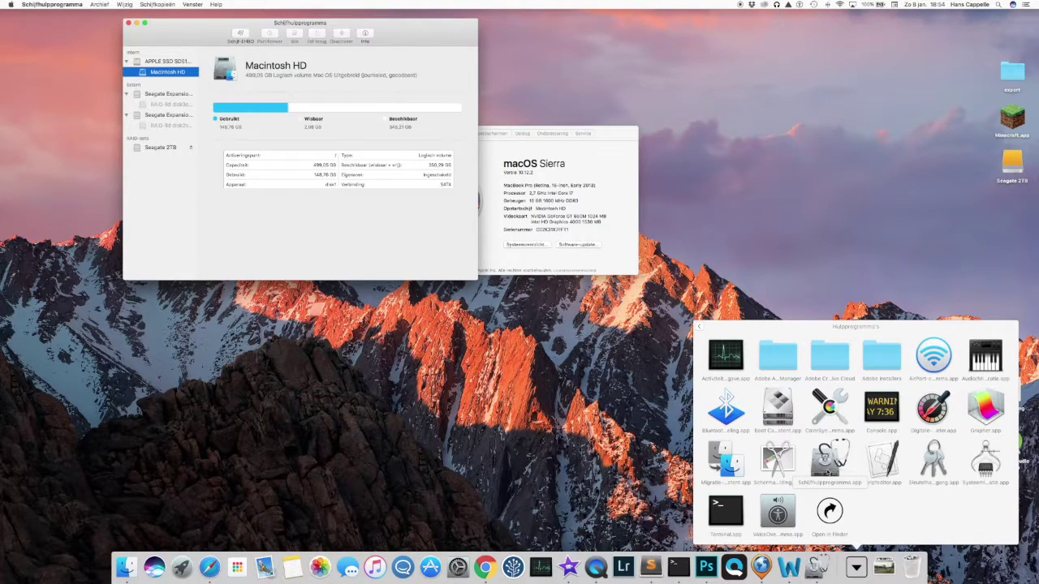
pyautogui.click(804, 308)
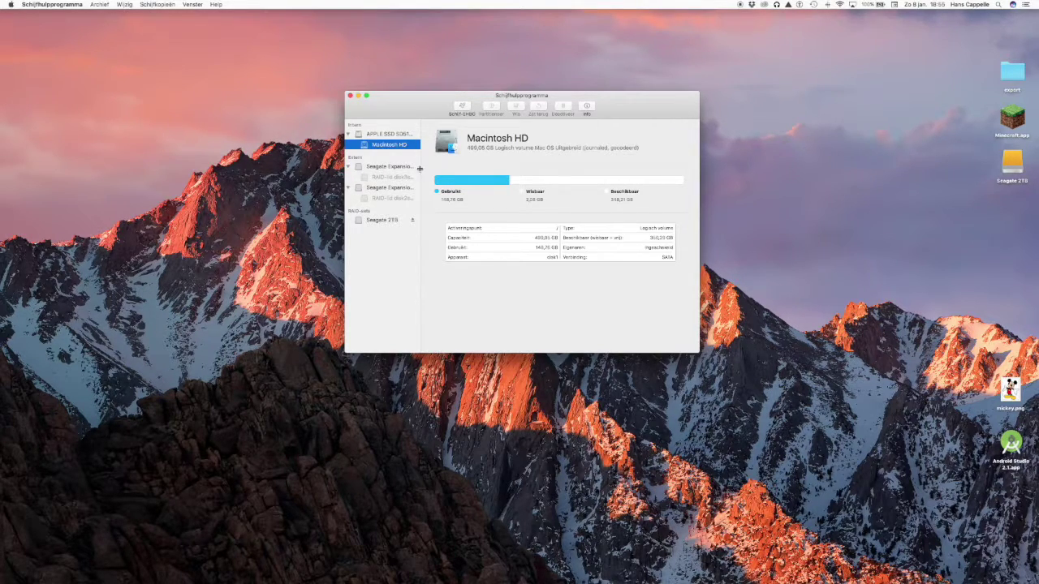
# - Widen the device list and view the details of both external Seagate Expansion Media drives
pyautogui.moveTo(420, 169); pyautogui.dragTo(460, 167)
pyautogui.moveTo(421, 111); pyautogui.dragTo(385, 109)
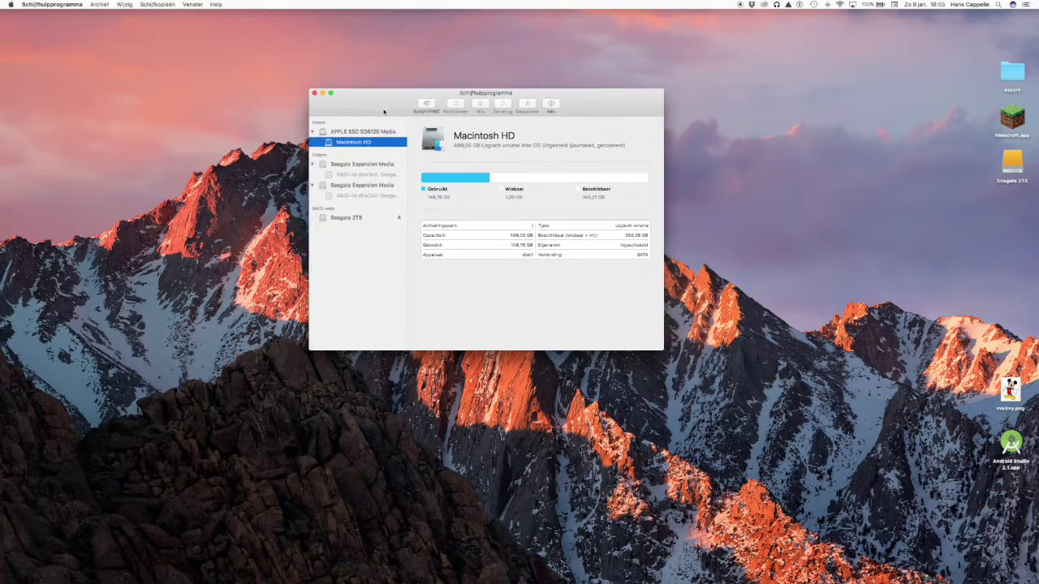
pyautogui.click(372, 166)
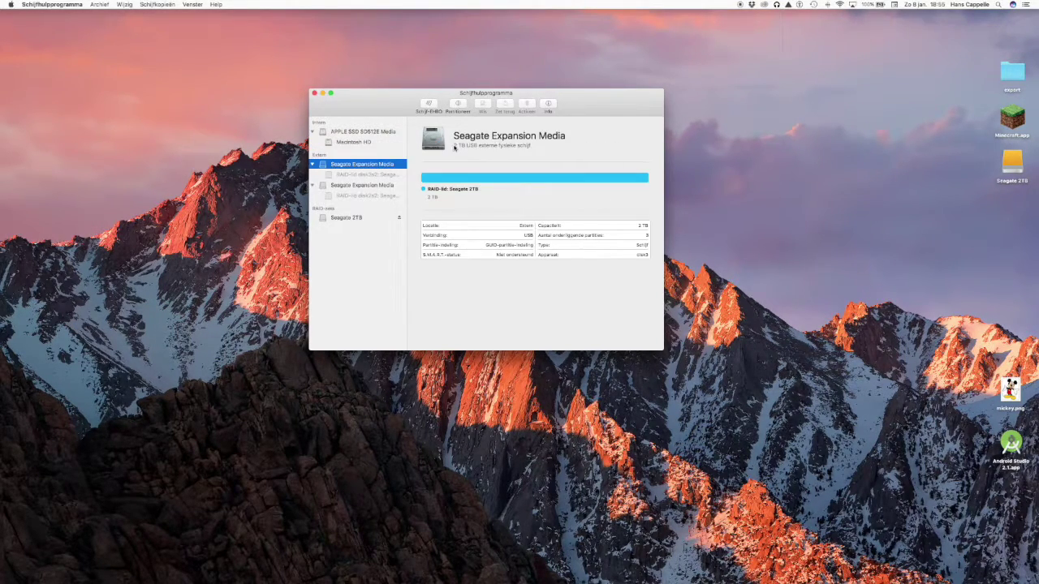
pyautogui.click(374, 186)
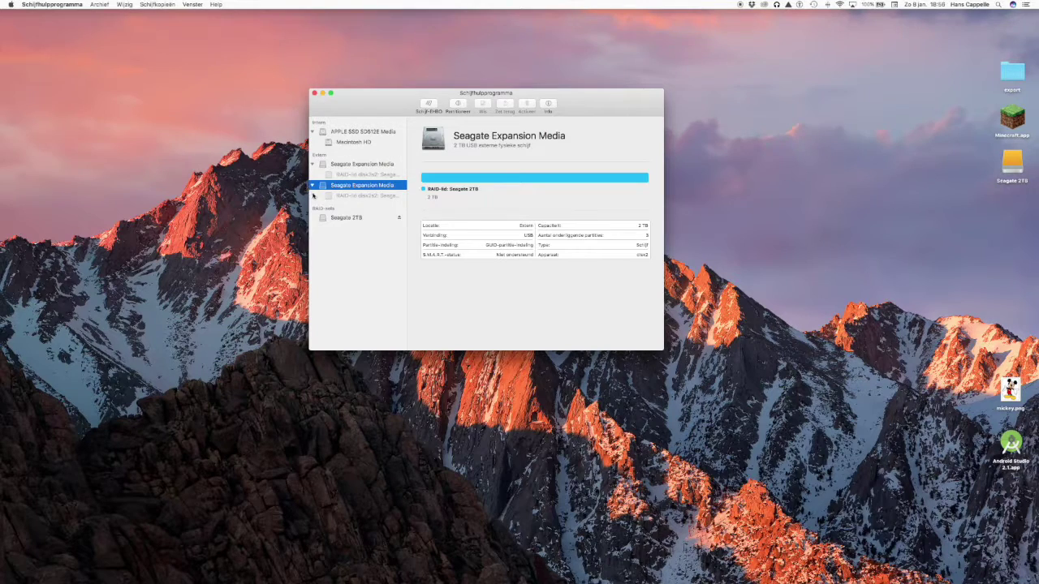
# - Open the Seagate 2TB volume from the desktop to view its folders, close it, and show its RAID set details in Schijfhulpprogramma
pyautogui.click(1013, 165)
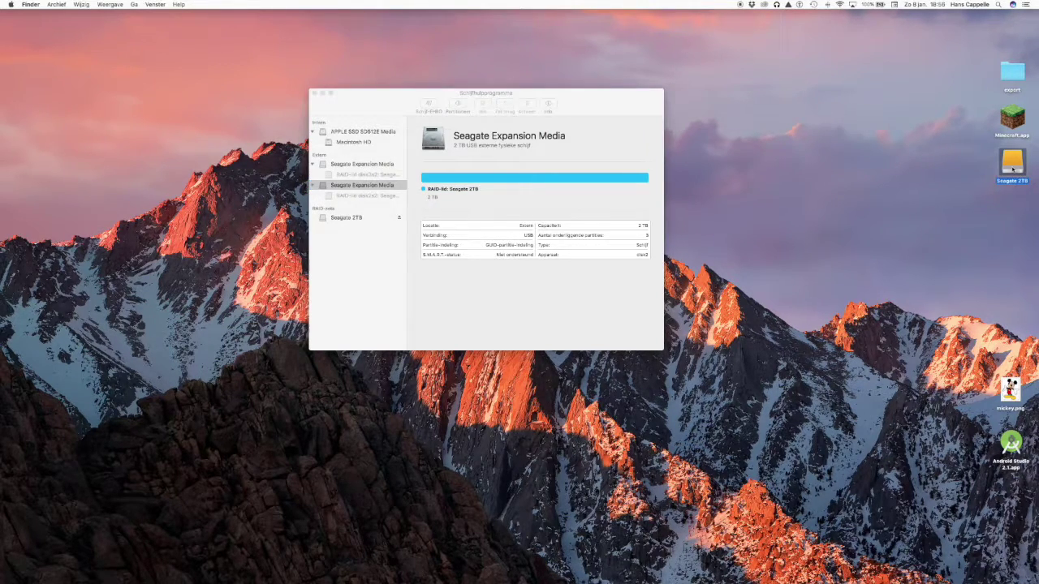
pyautogui.click(1010, 186)
pyautogui.click(1013, 167)
pyautogui.click(1006, 205)
pyautogui.doubleClick(1013, 166)
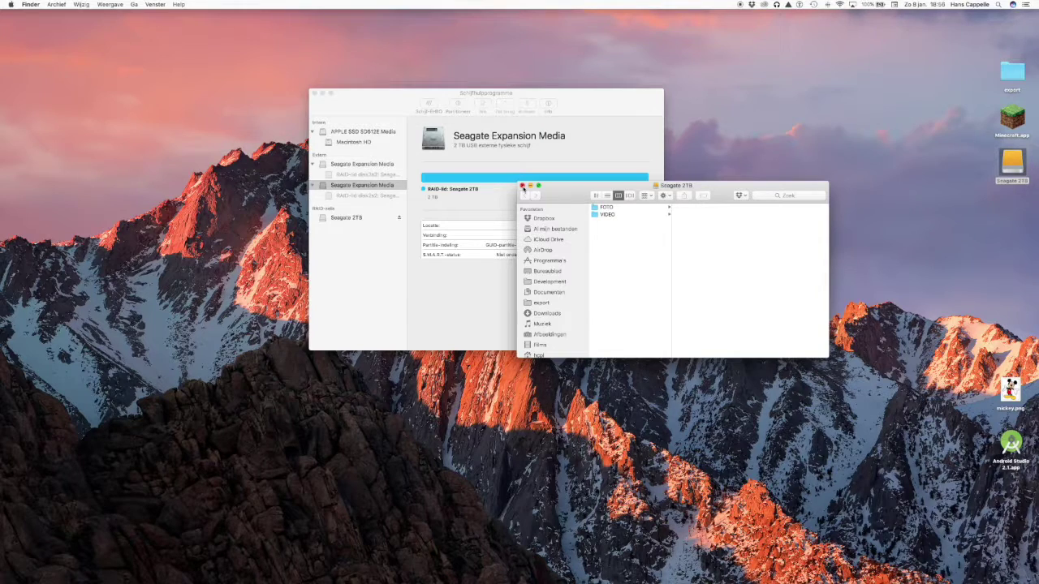
pyautogui.click(522, 185)
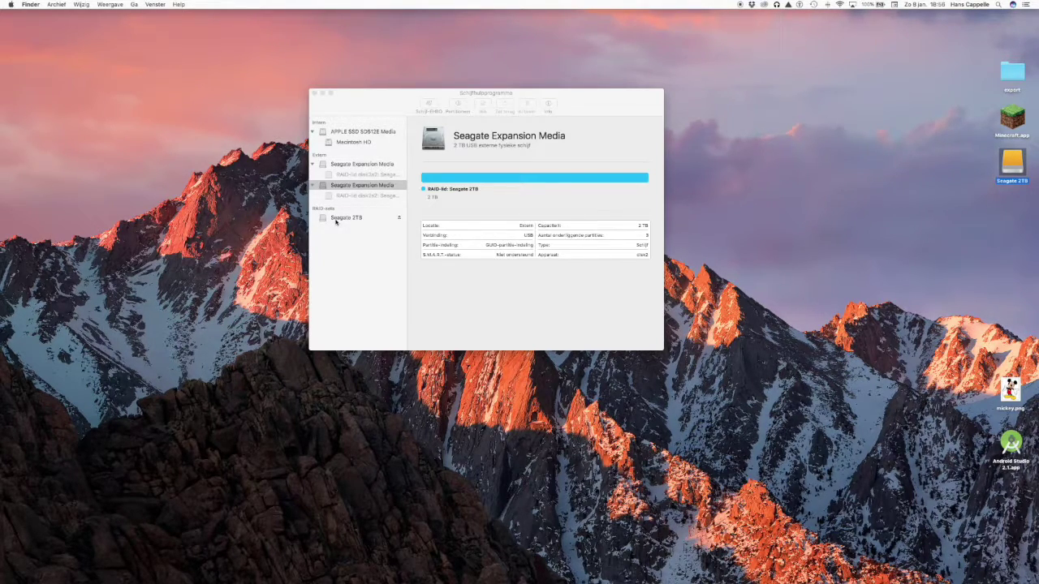
pyautogui.click(335, 219)
pyautogui.click(335, 220)
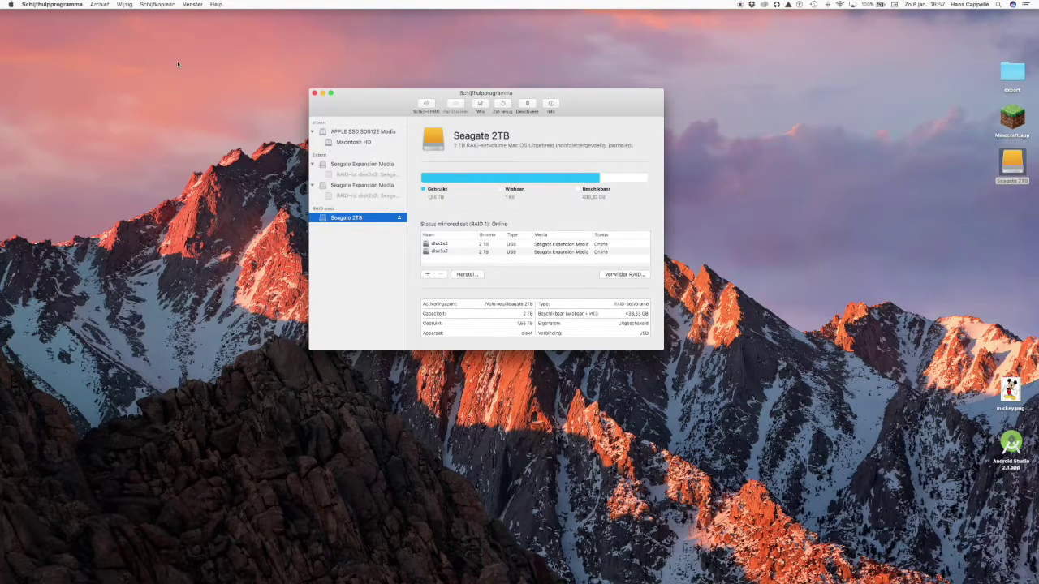
# - Start the RAID assistant and choose Mirrored (RAID 1) as the RAID type
pyautogui.click(65, 5)
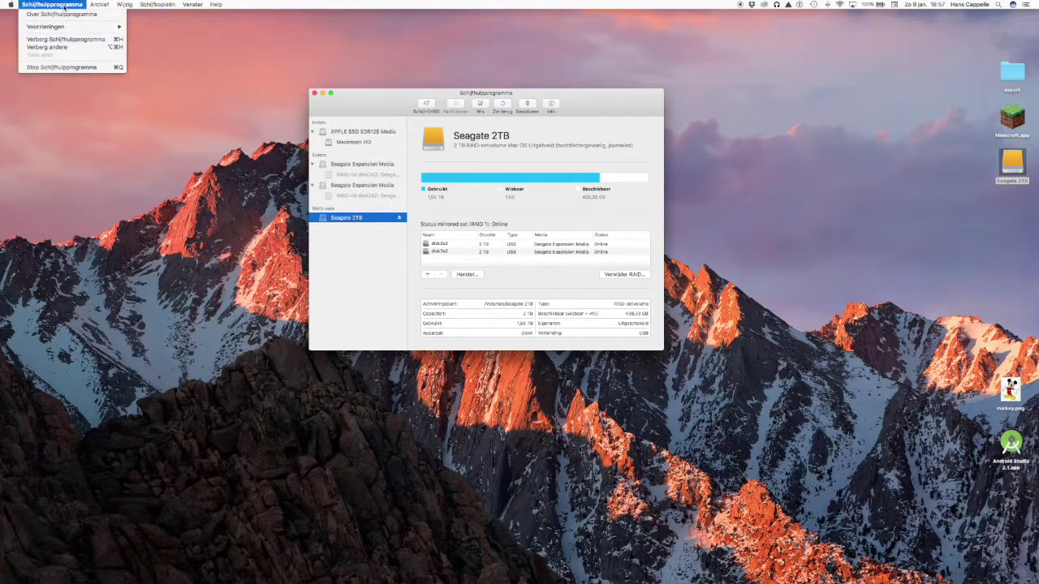
pyautogui.moveTo(99, 4)
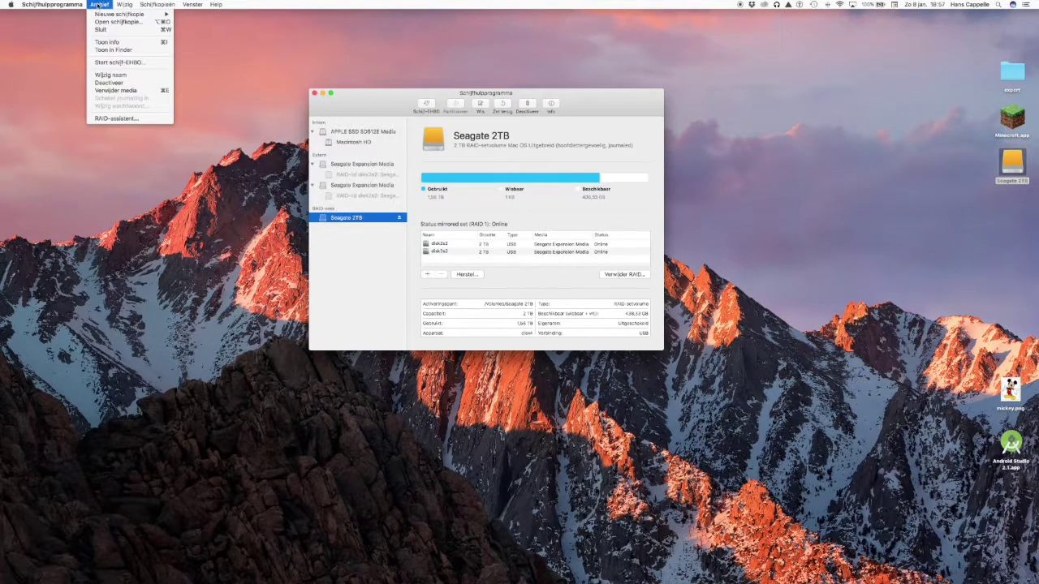
pyautogui.click(124, 119)
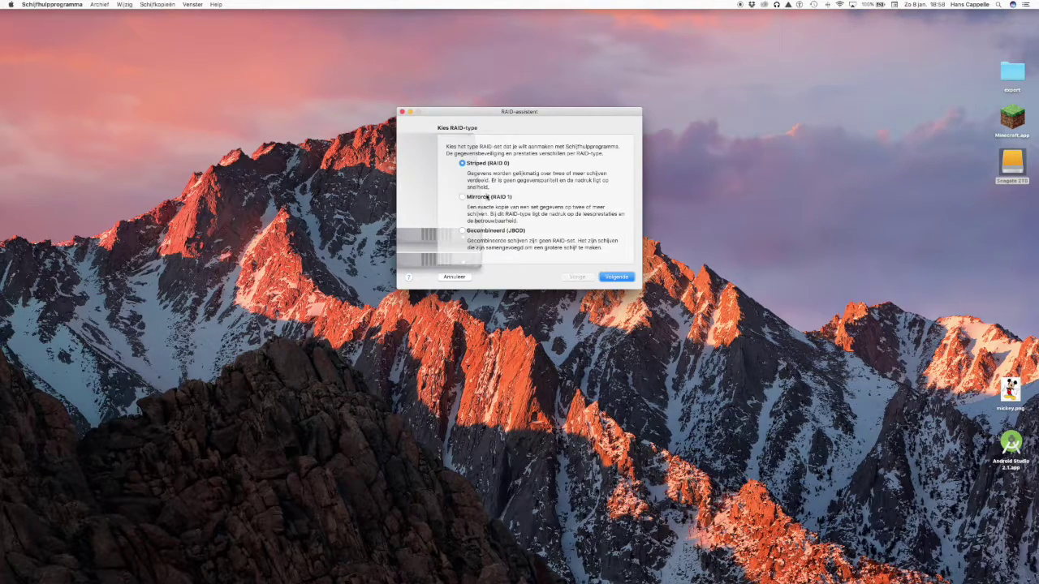
pyautogui.click(486, 198)
pyautogui.click(618, 279)
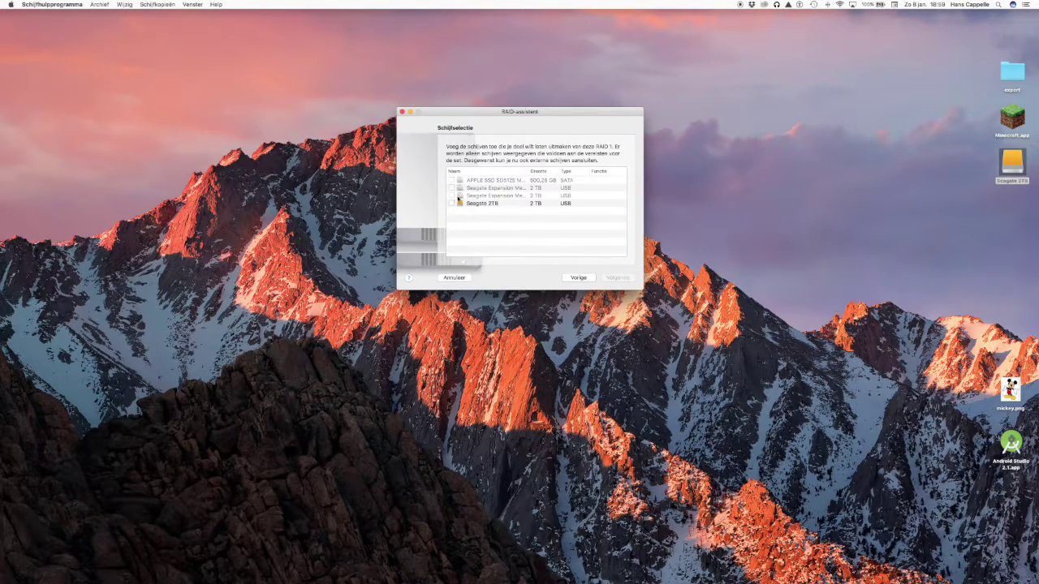
# - Select the 500 GB Hitachi disk and Seagate 2TB as the RAID 1 members and continue to the properties
pyautogui.moveTo(451, 190)
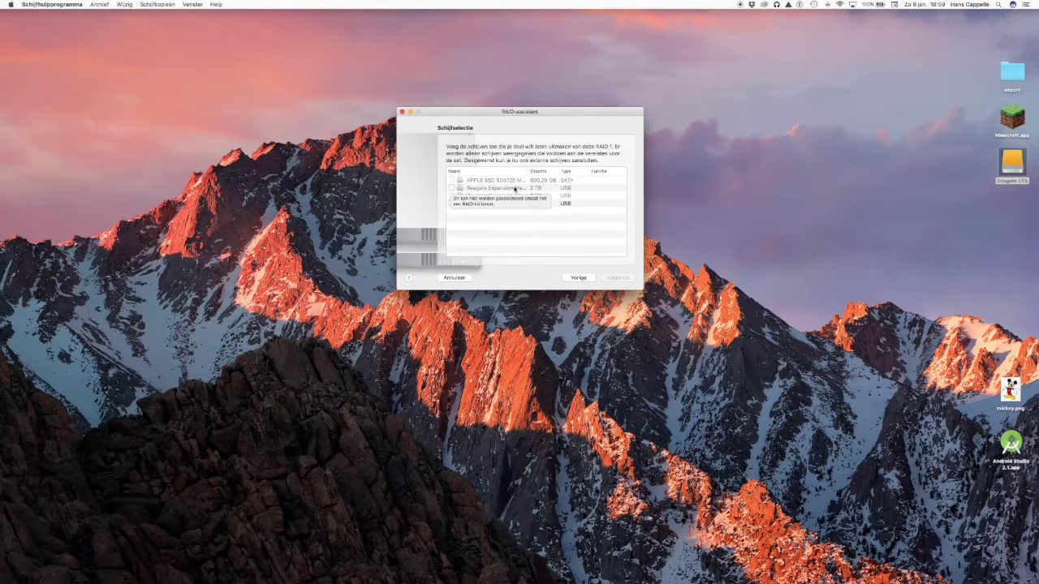
pyautogui.click(451, 203)
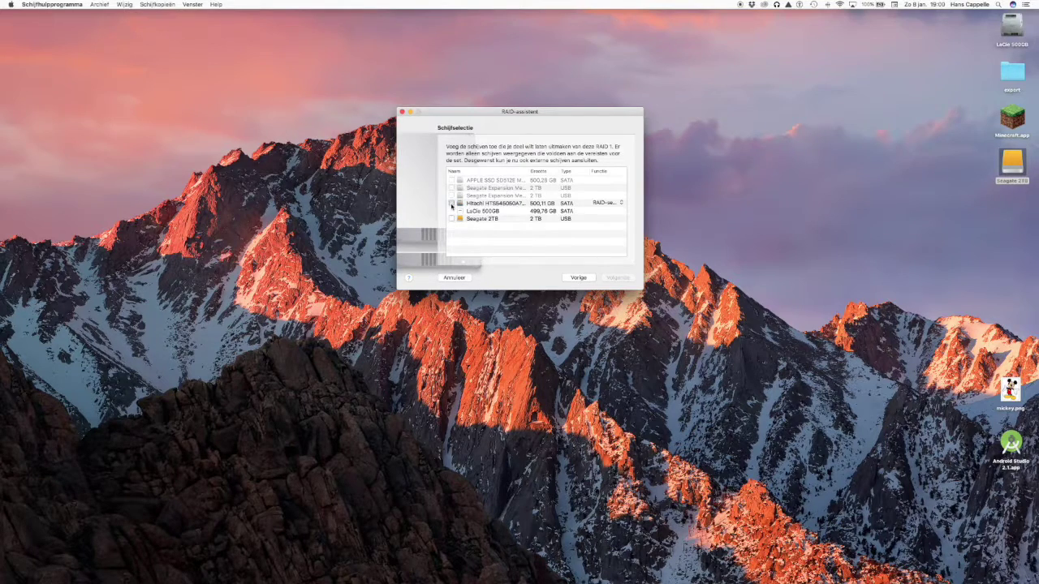
pyautogui.click(451, 218)
pyautogui.click(618, 279)
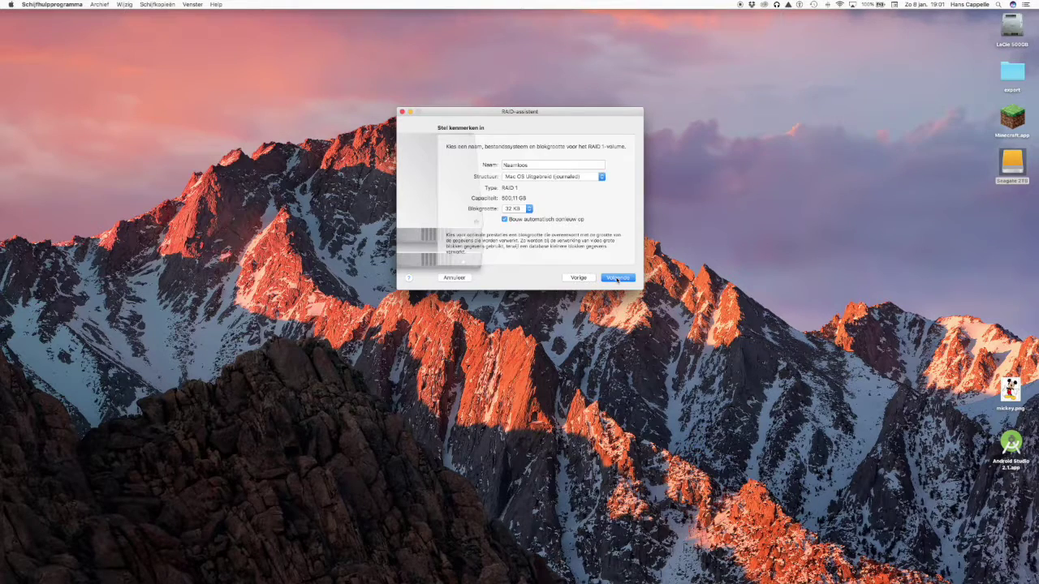
# - Set the RAID volume's format to Mac OS Uitgebreid (hoofdlettergevoelig, journaled) and review the block size choices, leaving 32 KB
pyautogui.doubleClick(512, 165)
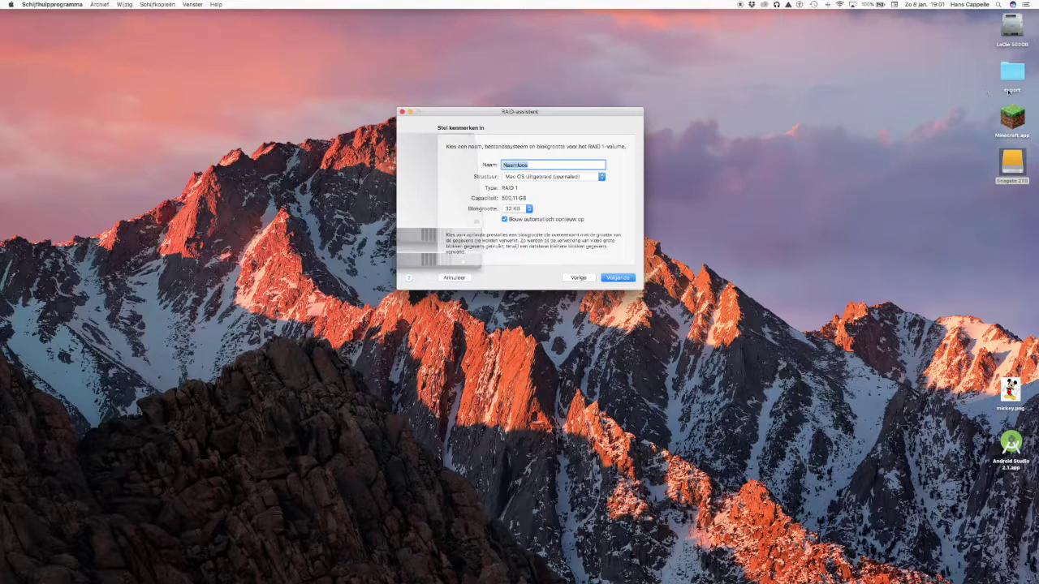
pyautogui.click(574, 178)
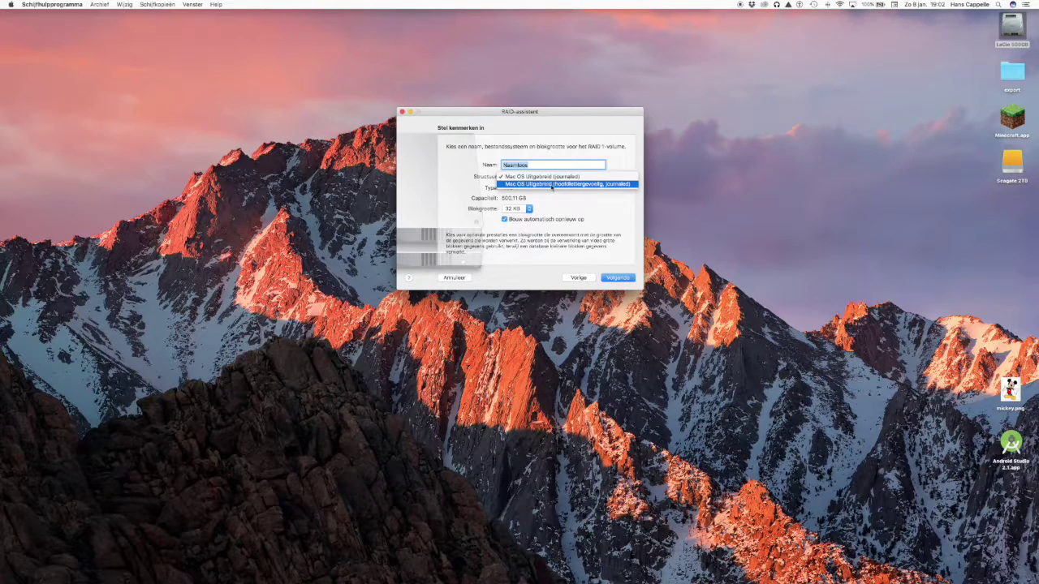
pyautogui.click(580, 189)
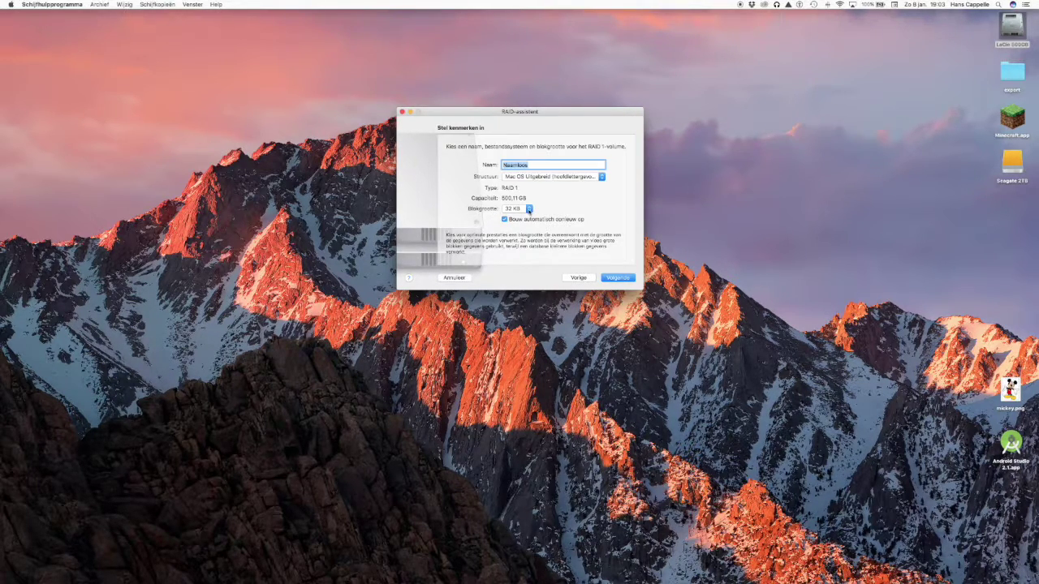
pyautogui.click(529, 210)
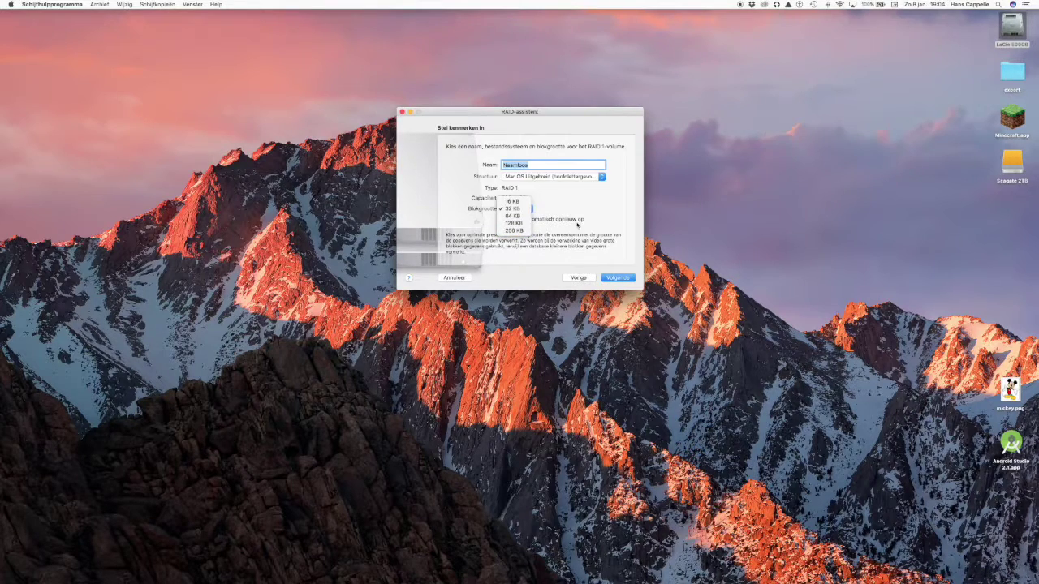
pyautogui.click(590, 216)
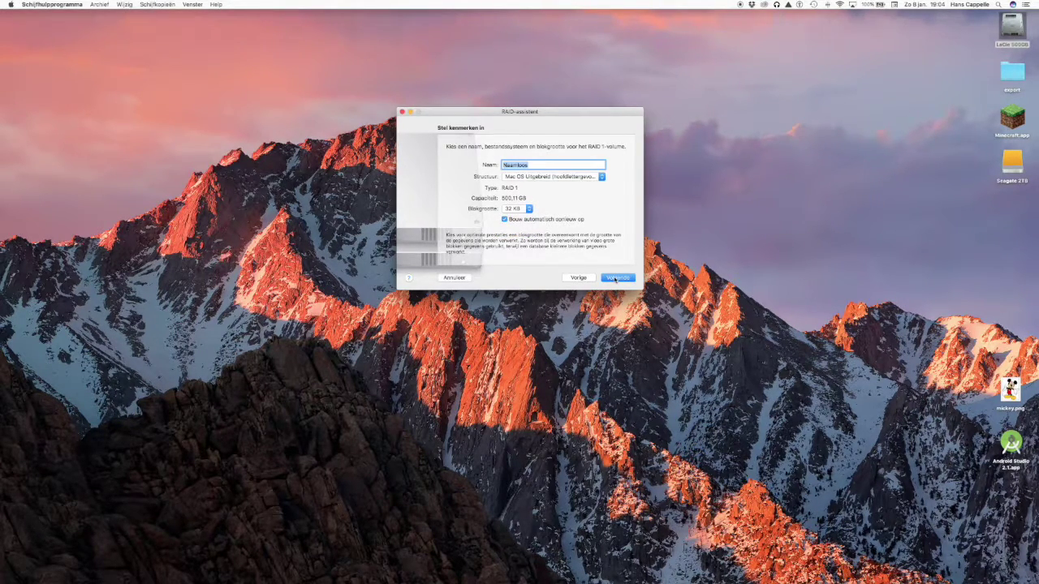
# - Proceed to the creation confirmation of the RAID 1 set, cancel it, and leave the RAID assistant
pyautogui.click(615, 279)
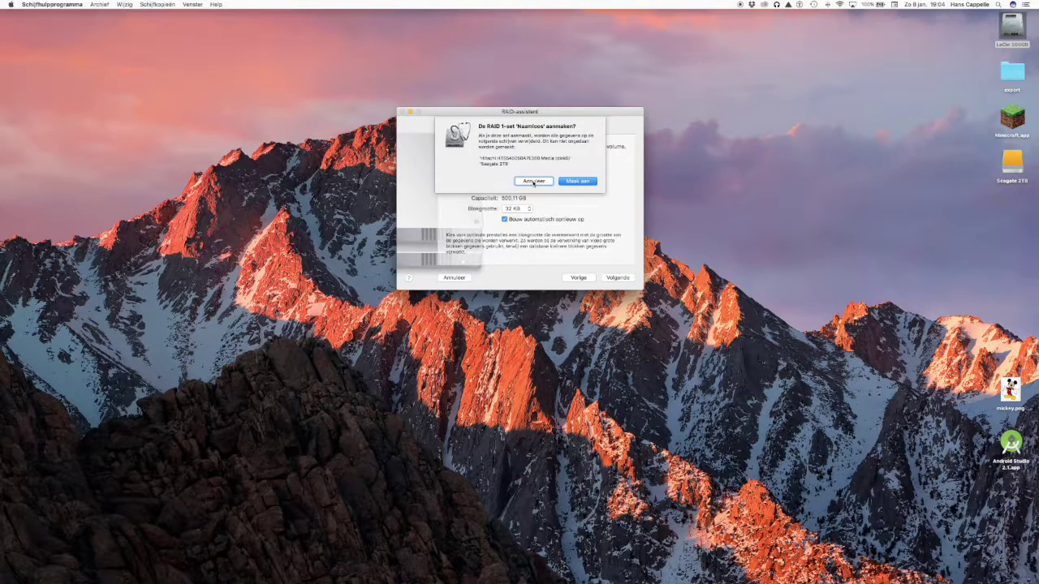
pyautogui.click(533, 182)
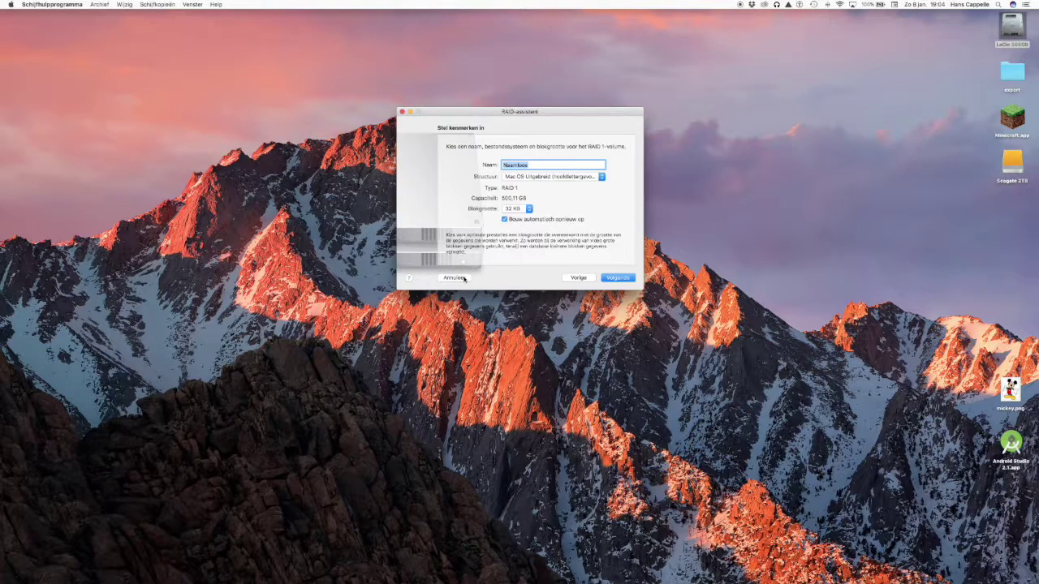
pyautogui.click(455, 278)
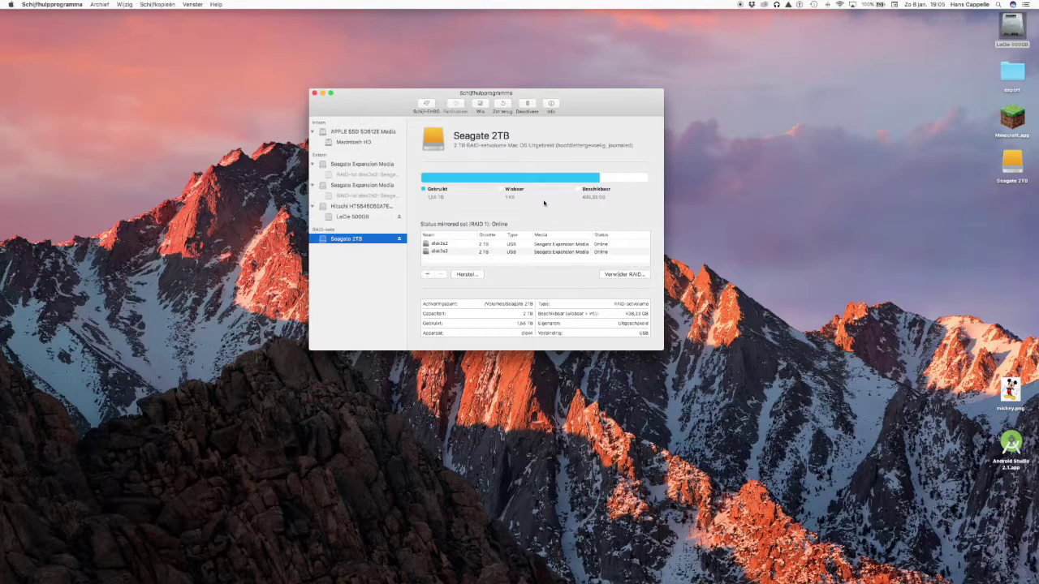
# - Examine the RAID member partitions of both Seagate drives, and select each member disk in the Seagate 2TB mirrored set
pyautogui.click(363, 177)
pyautogui.click(355, 198)
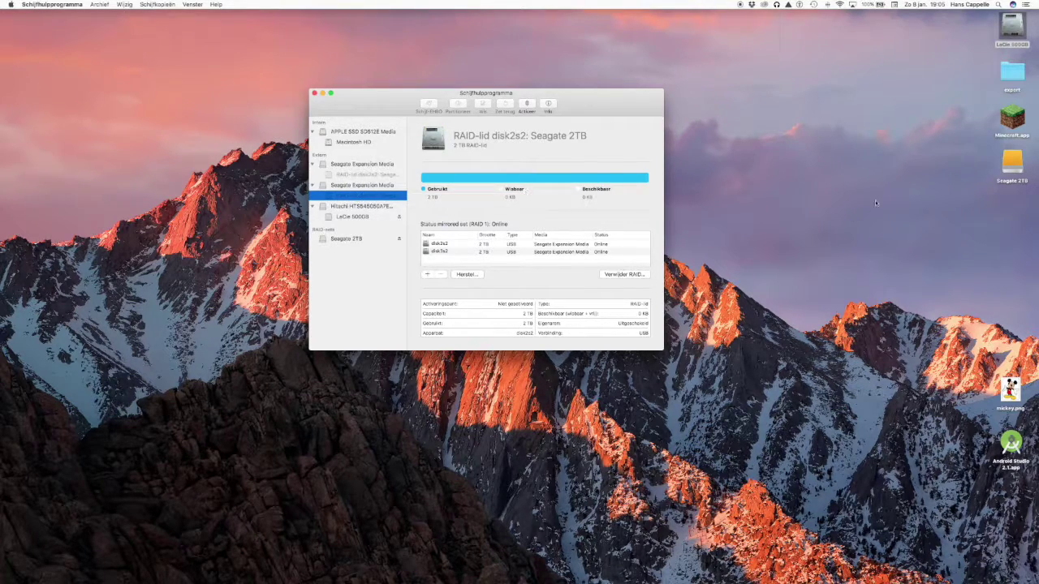
pyautogui.click(340, 240)
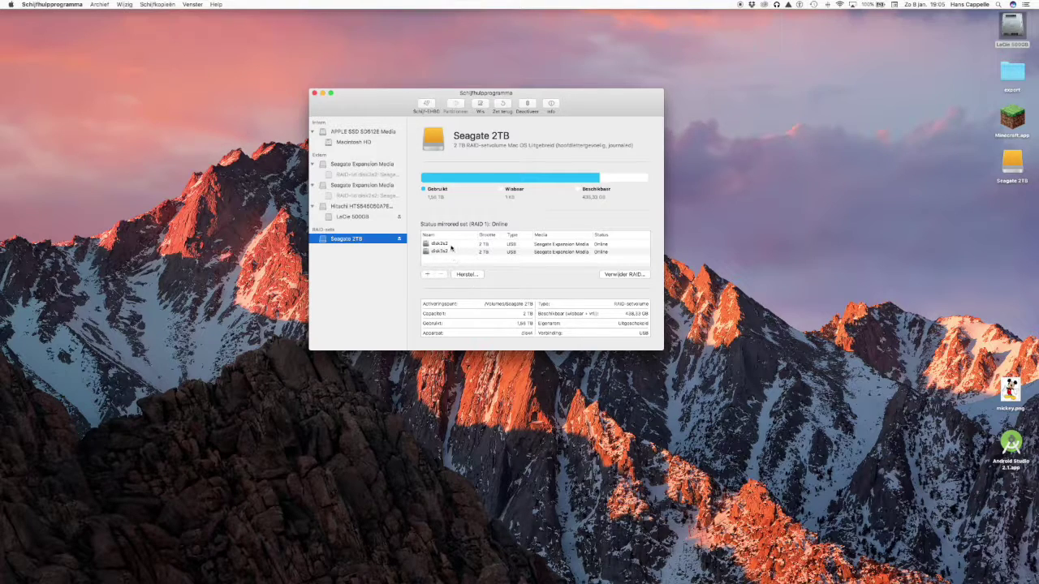
pyautogui.click(452, 246)
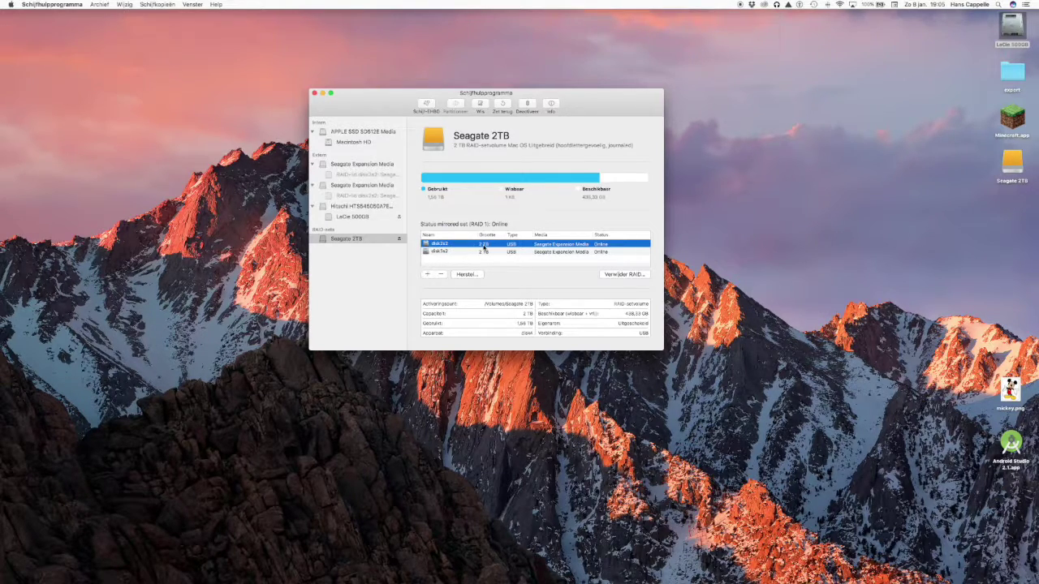
pyautogui.click(441, 252)
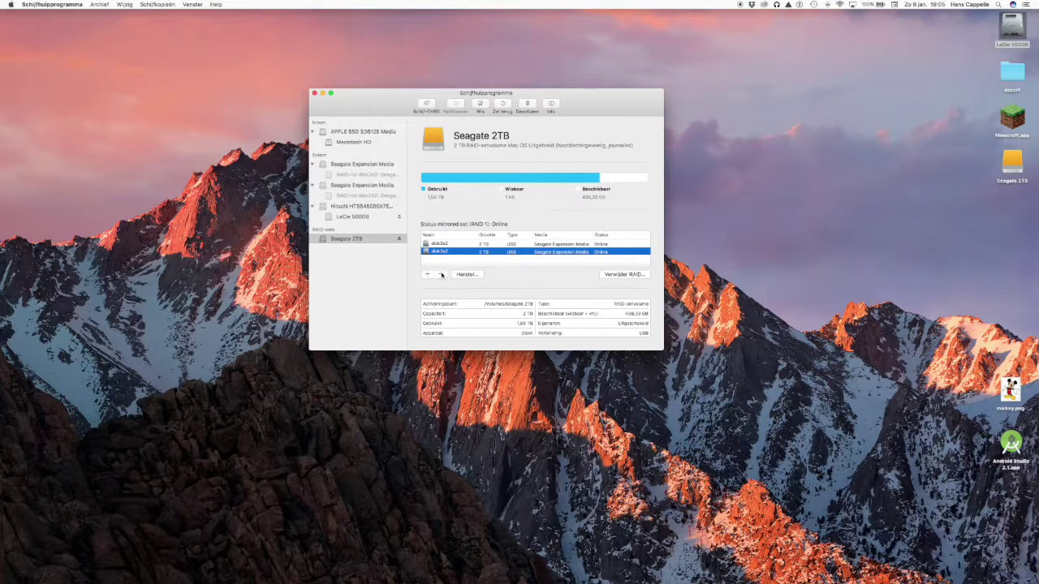